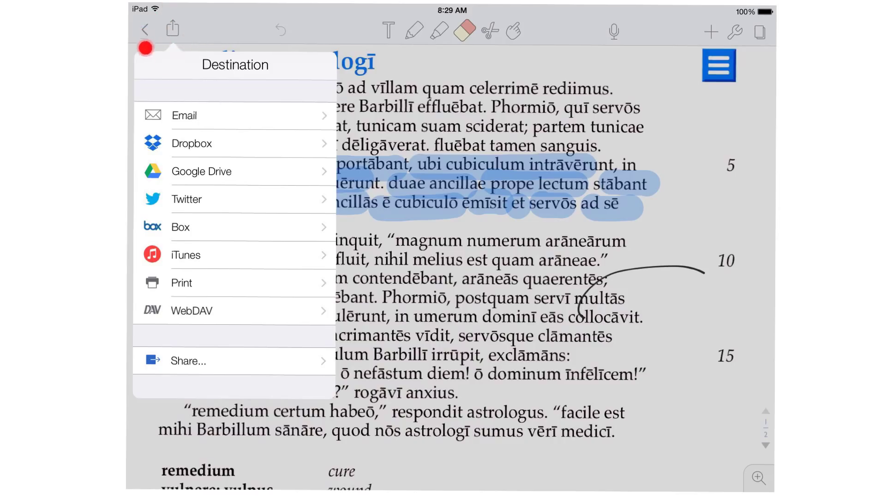
Share the highlighted note as a PDF and send it to Canvas as remedium+astrologi (2).pdf
click(189, 360)
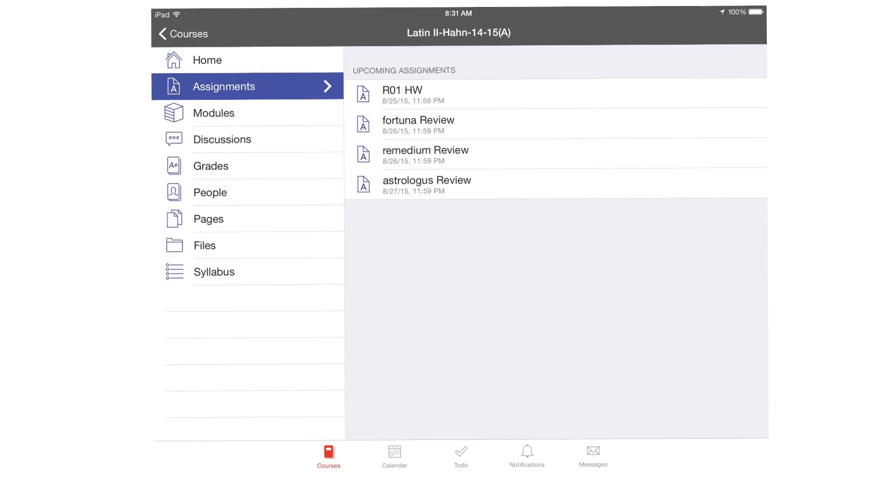
Open the astrologus Review assignment from the Latin II course's assignment list
click(427, 184)
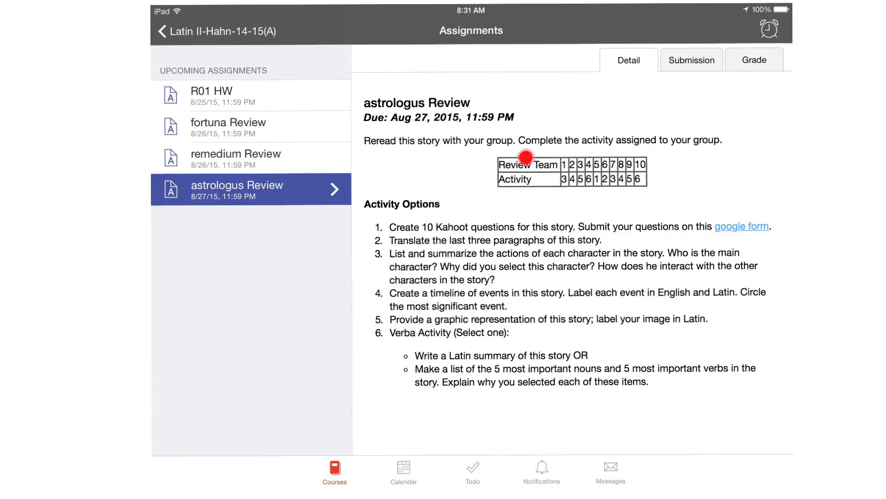
Go to the assignment's Submission area and start Turn In to choose a submission type
click(691, 60)
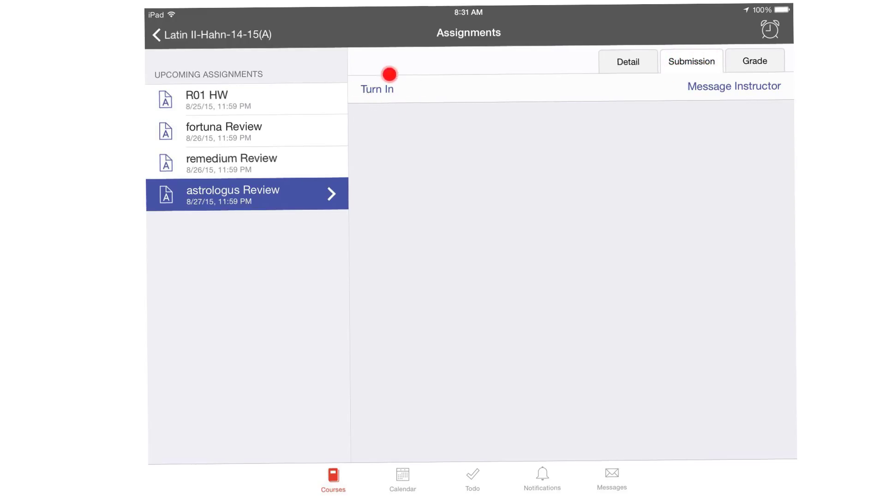
click(363, 90)
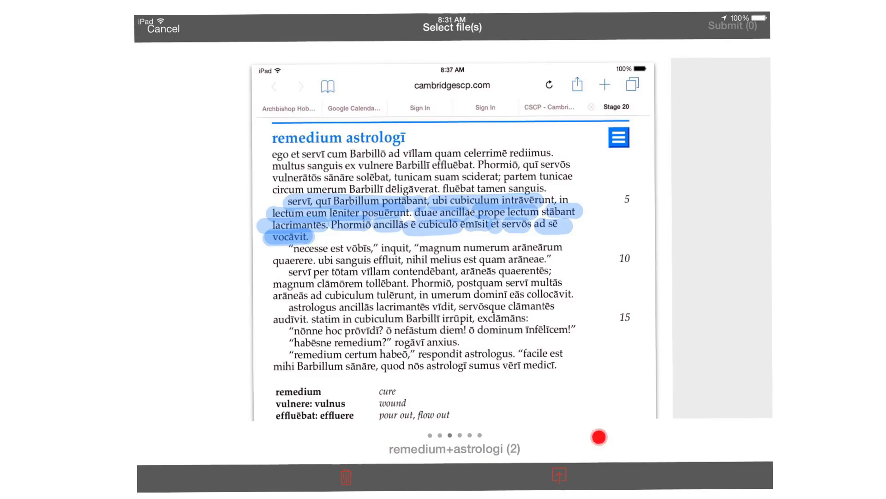
Select the remedium+astrologi (2) PDF so Submit shows one file
click(454, 278)
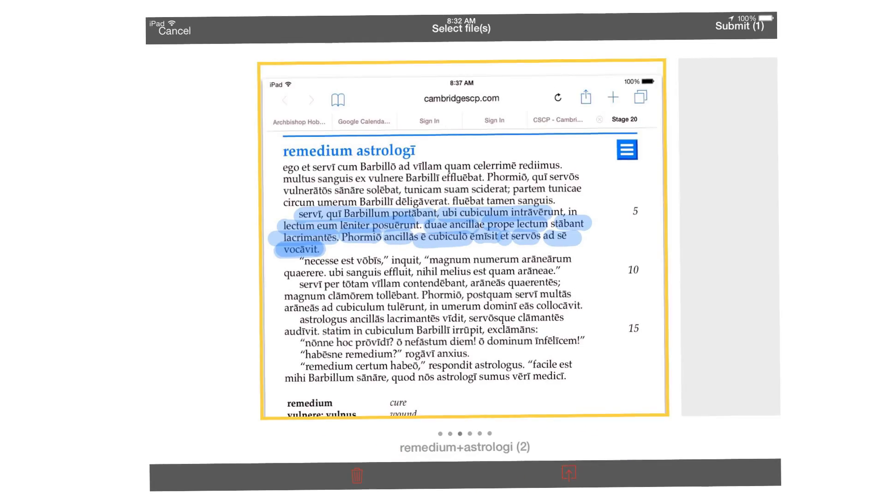